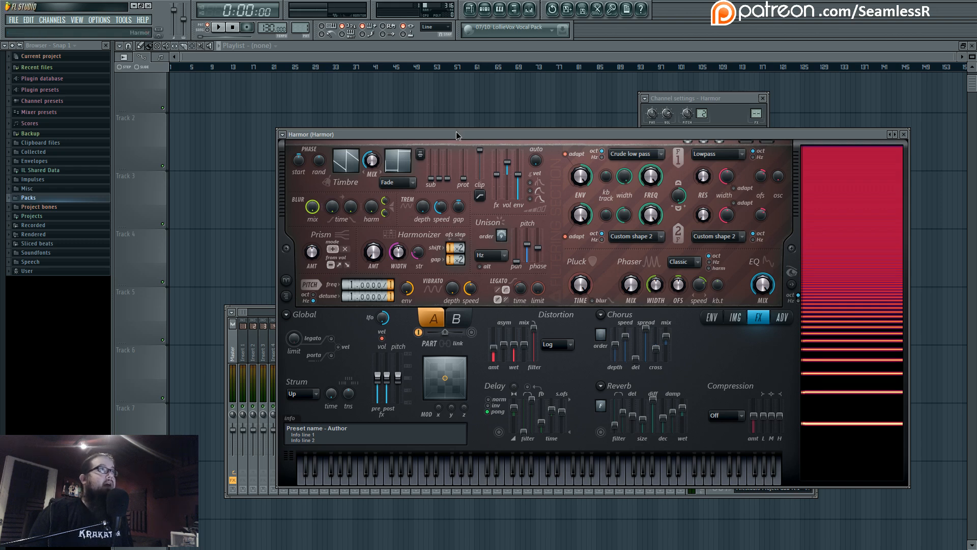
Step: Load the Default preset into the Harmor synthesizer
{"action": "left_click_drag", "start_coordinate": [458, 131], "coordinate": [435, 154]}
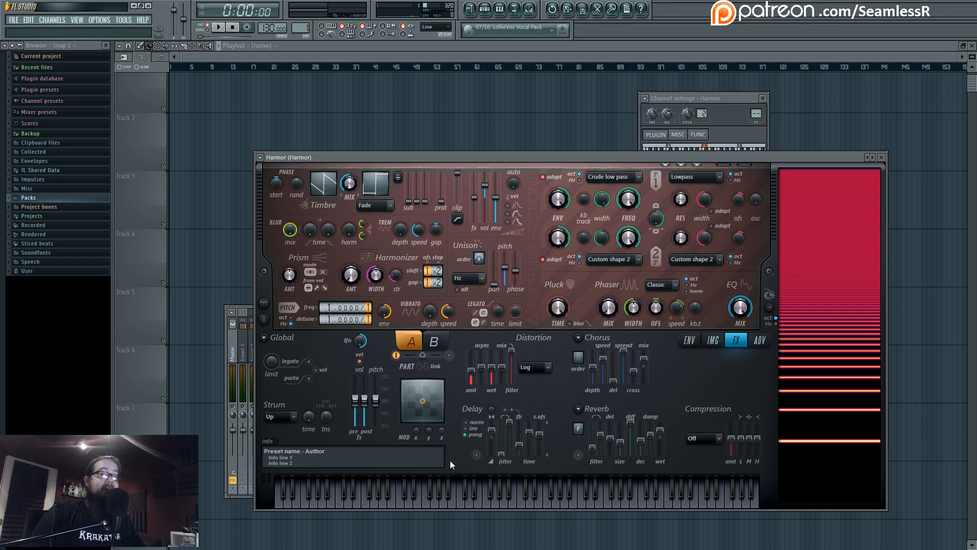
{"action": "left_click_drag", "start_coordinate": [433, 158], "coordinate": [430, 128]}
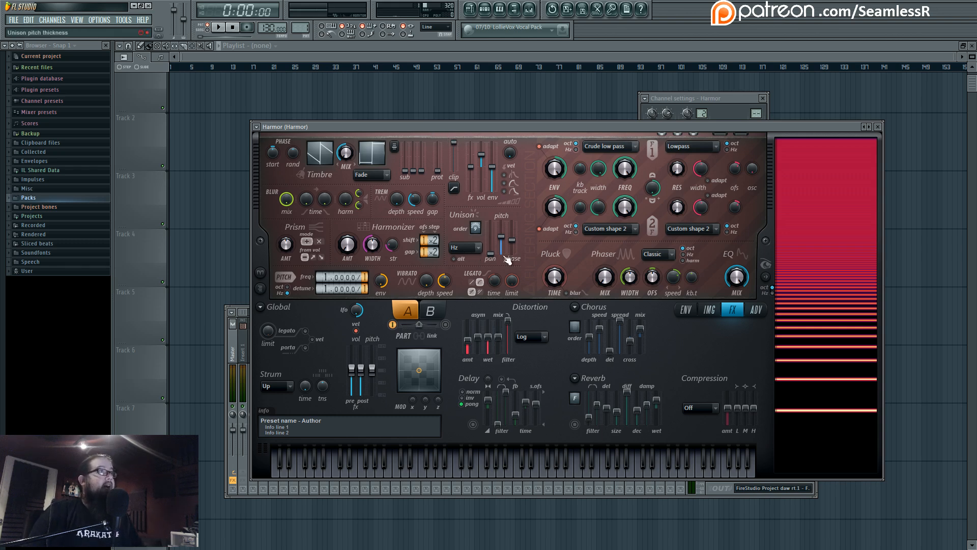
{"action": "left_click", "coordinate": [256, 127]}
{"action": "mouse_move", "coordinate": [270, 155]}
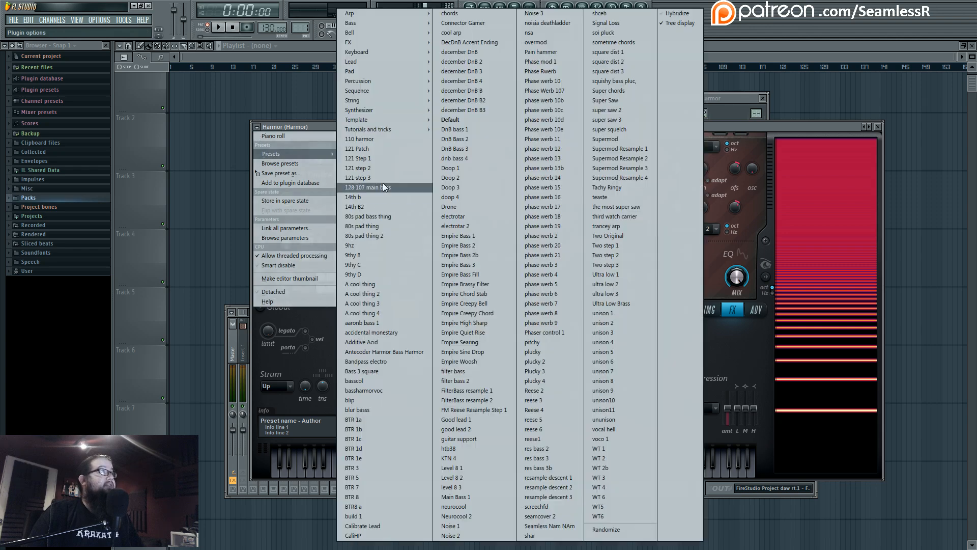
{"action": "left_click", "coordinate": [462, 119]}
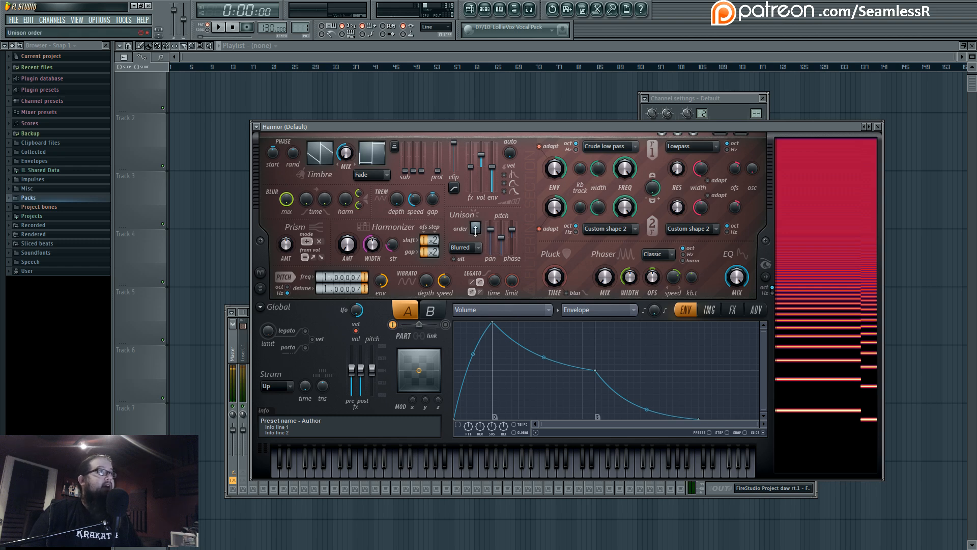
Step: Set Harmor's unison type to Hz, with unison panning at minimum and the unison phase lowered slightly
{"action": "left_click", "coordinate": [464, 248]}
{"action": "left_click", "coordinate": [466, 270]}
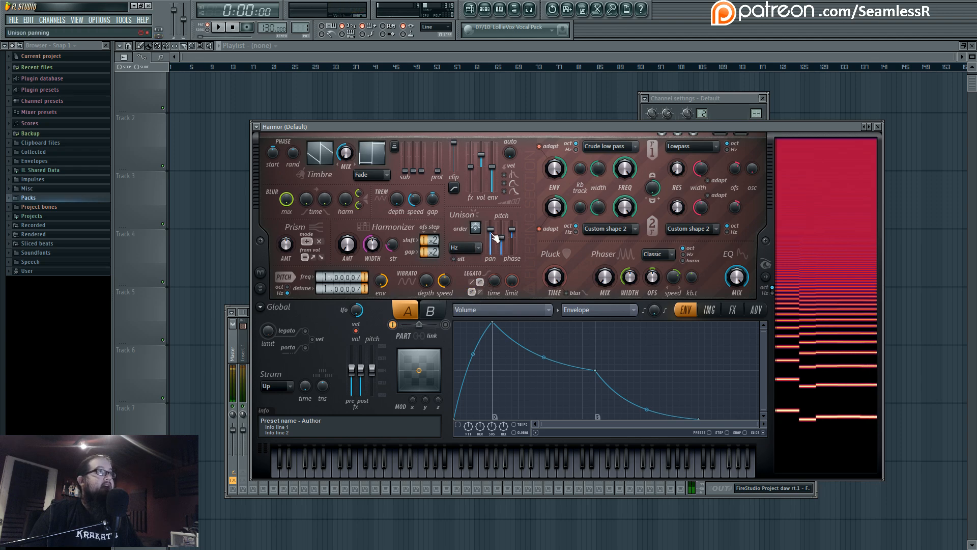
{"action": "left_click_drag", "start_coordinate": [491, 231], "coordinate": [514, 238]}
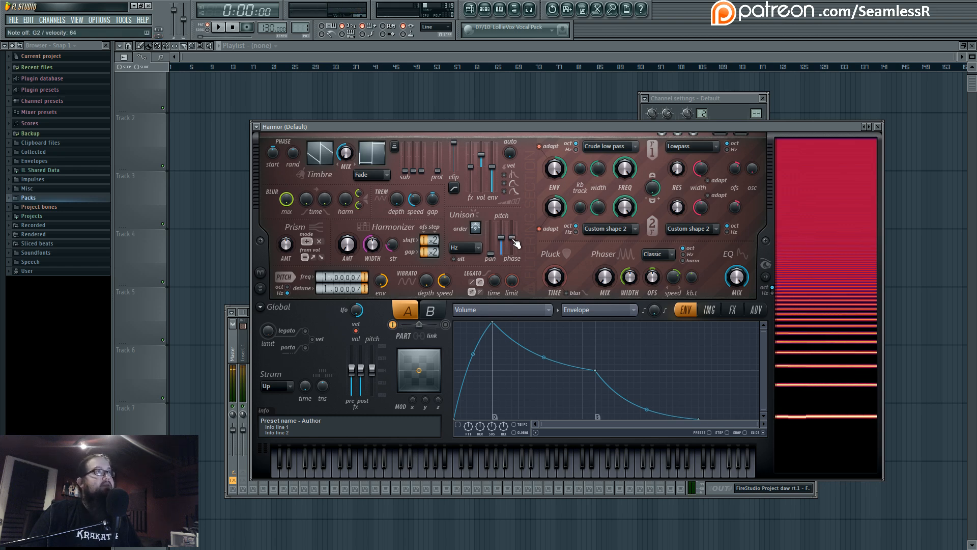
{"action": "left_click_drag", "start_coordinate": [515, 240], "coordinate": [515, 241]}
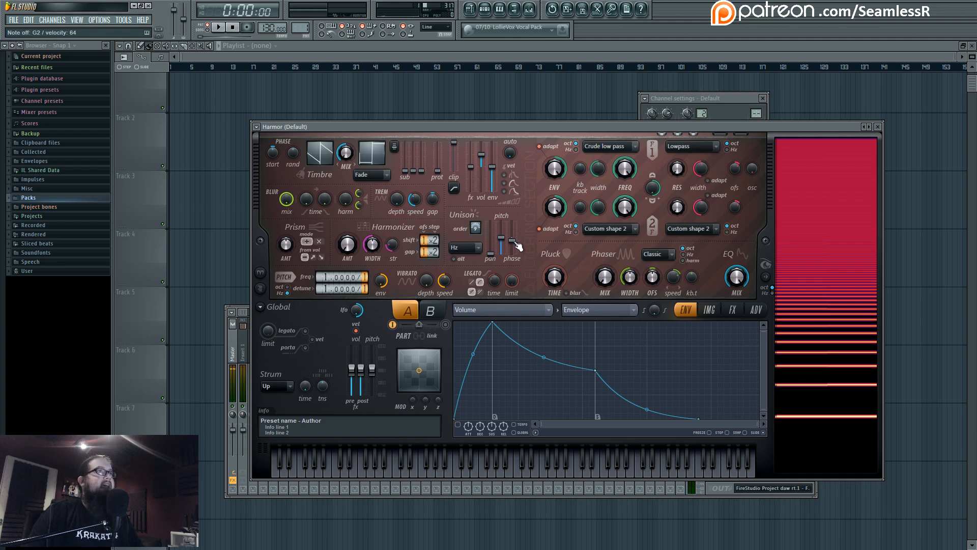
Step: Route the Harmor channel to mixer track Insert 1 and load Fruity Parametric EQ 2 in that track's first effect slot
{"action": "left_click", "coordinate": [529, 11]}
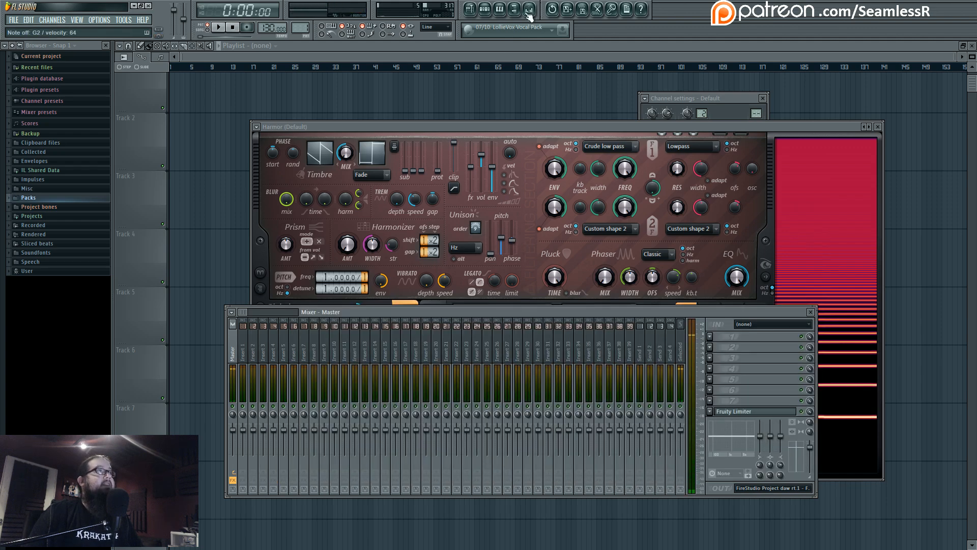
{"action": "left_click", "coordinate": [485, 9]}
{"action": "left_click", "coordinate": [347, 202]}
{"action": "left_click", "coordinate": [756, 113]}
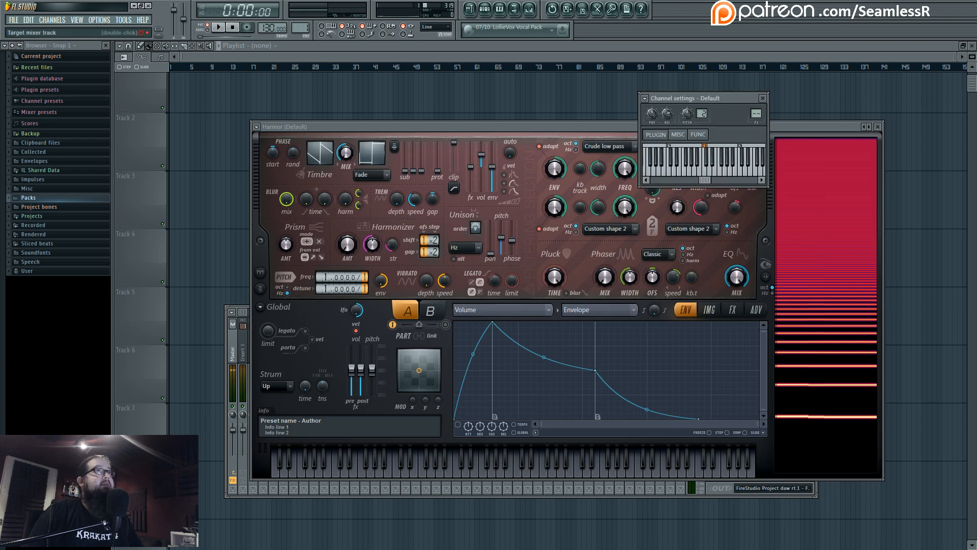
{"action": "left_click_drag", "start_coordinate": [756, 114], "coordinate": [756, 109]}
{"action": "left_click", "coordinate": [711, 337]}
{"action": "mouse_move", "coordinate": [728, 346]}
{"action": "left_click", "coordinate": [849, 362]}
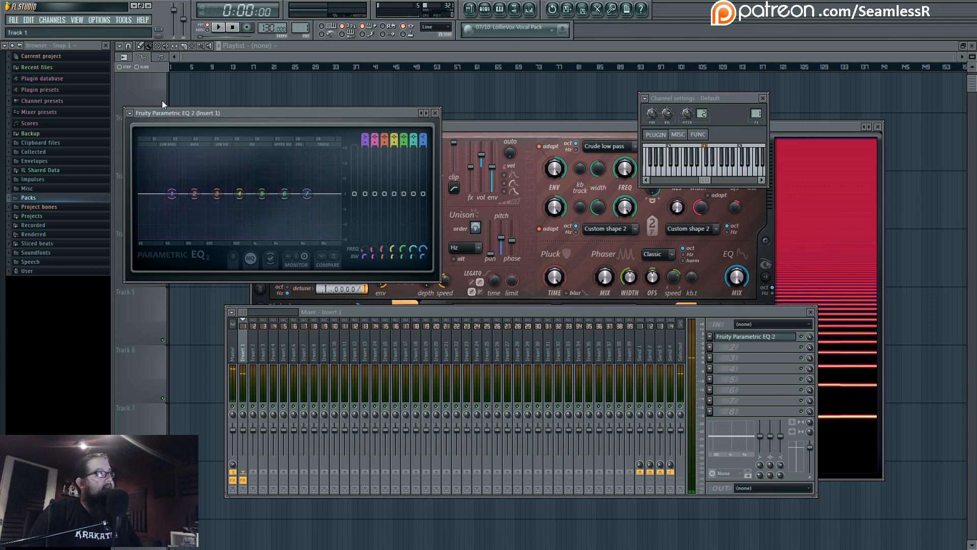
{"action": "left_click_drag", "start_coordinate": [257, 113], "coordinate": [302, 120]}
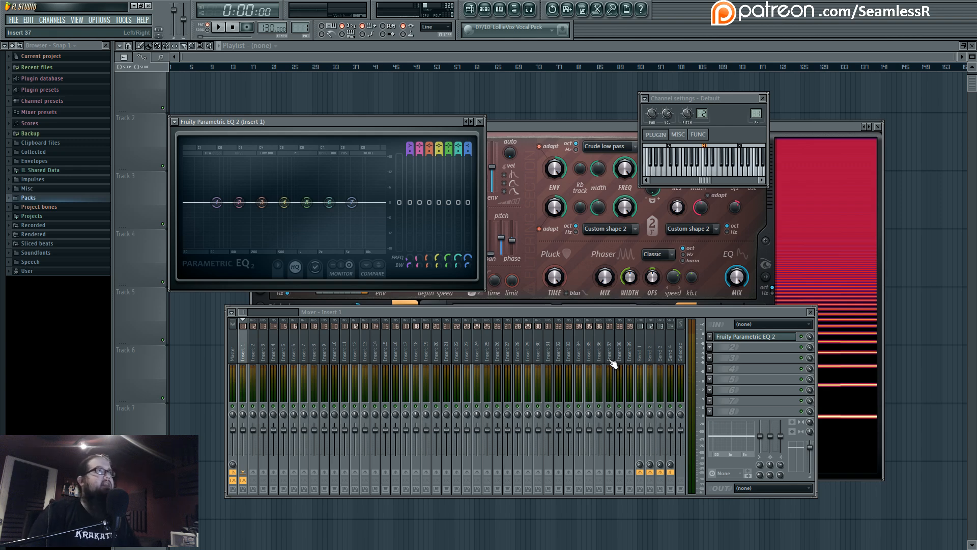
Step: Place the Fruity Parametric EQ 2 window over Harmor's lower half and set Harmor's pitch detune to 2
{"action": "left_click", "coordinate": [506, 127]}
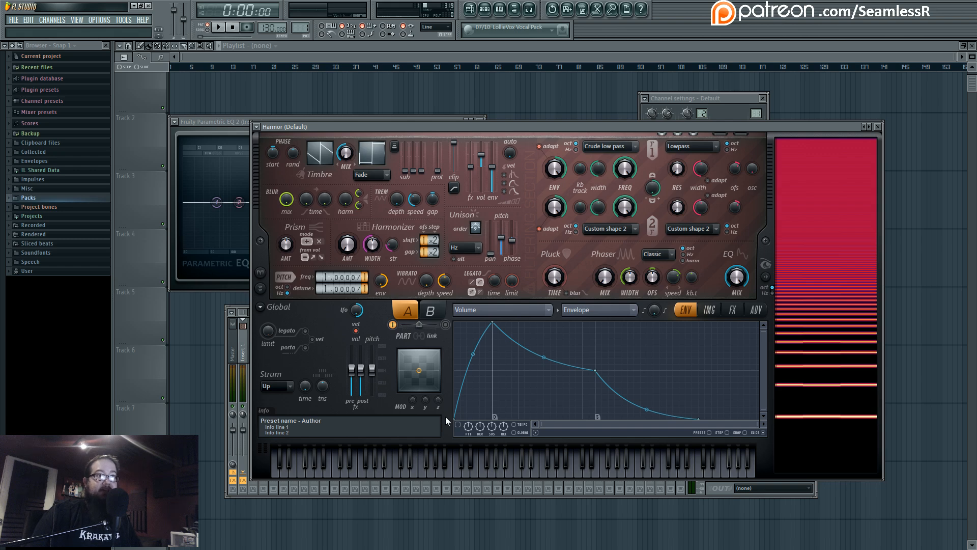
{"action": "left_click_drag", "start_coordinate": [230, 121], "coordinate": [271, 306]}
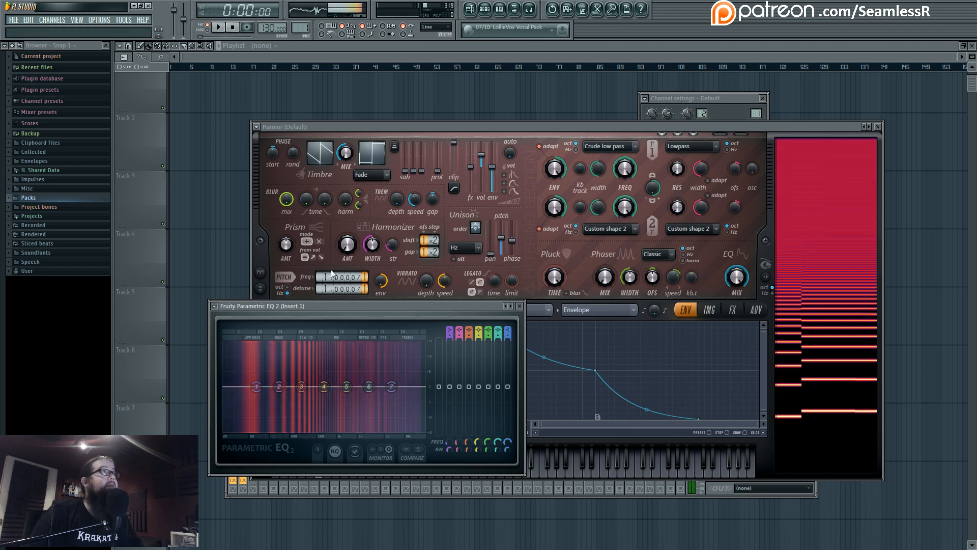
{"action": "left_click", "coordinate": [322, 289]}
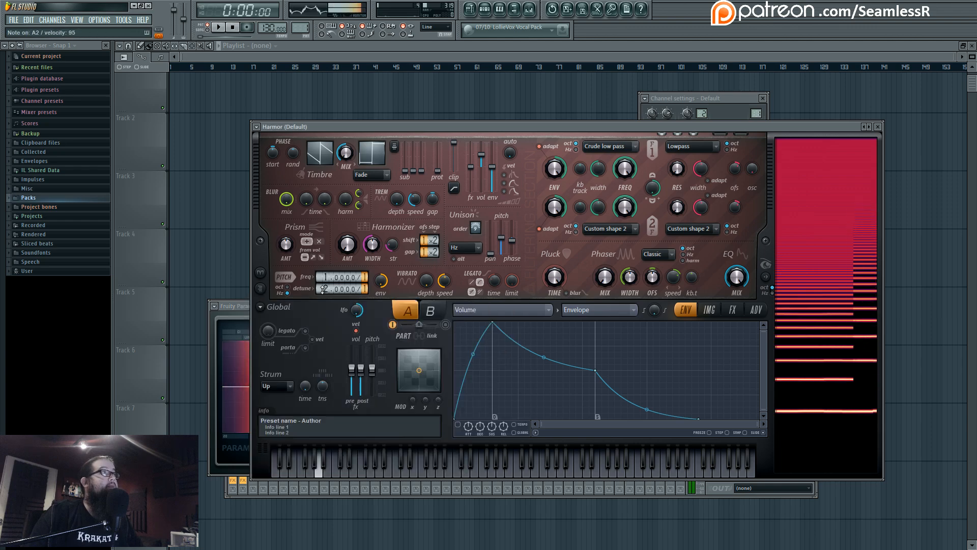
Step: Show Harmor's effects section, set the distortion type to Log and raise the distortion filter to maximum
{"action": "left_click", "coordinate": [733, 312]}
{"action": "left_click", "coordinate": [532, 337]}
{"action": "left_click", "coordinate": [533, 398]}
{"action": "left_click_drag", "start_coordinate": [508, 329], "coordinate": [509, 320]}
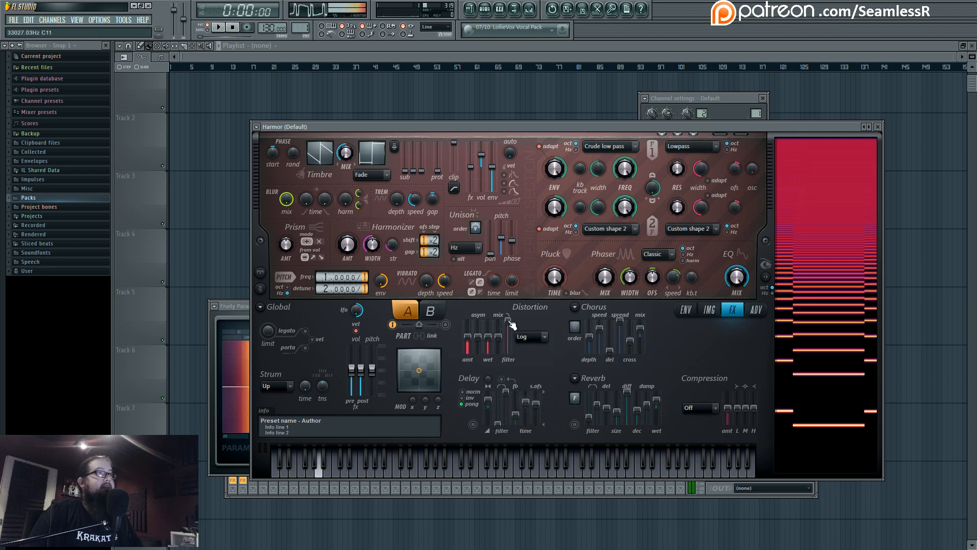
Step: Raise the distortion amount with the Flat hat type, and switch the distortion type to Hill
{"action": "left_click", "coordinate": [532, 337]}
{"action": "left_click", "coordinate": [533, 379]}
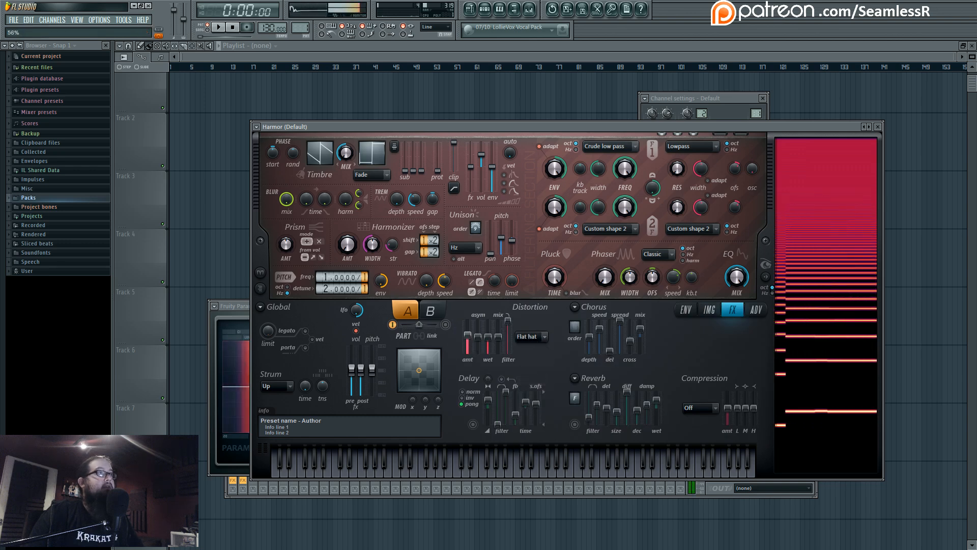
{"action": "left_click_drag", "start_coordinate": [468, 337], "coordinate": [468, 333]}
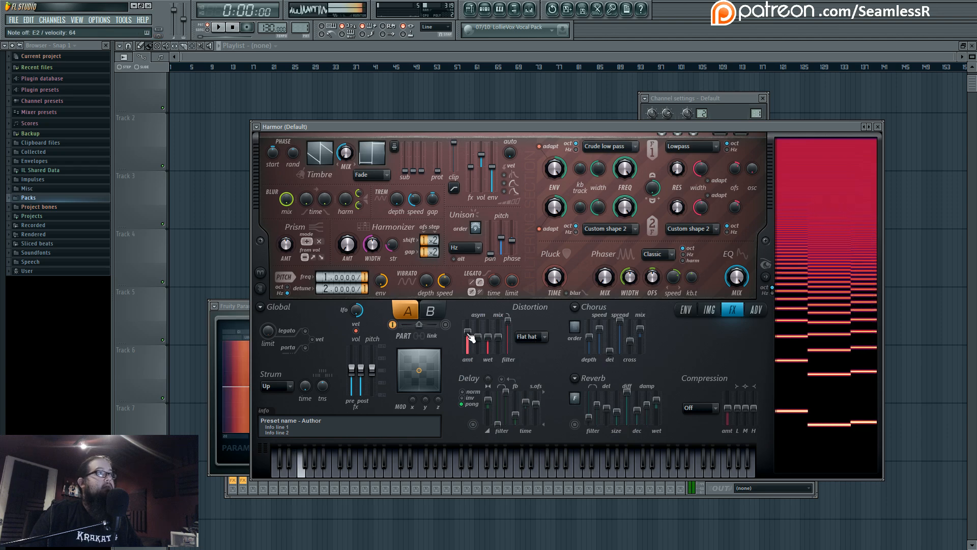
{"action": "left_click", "coordinate": [530, 340]}
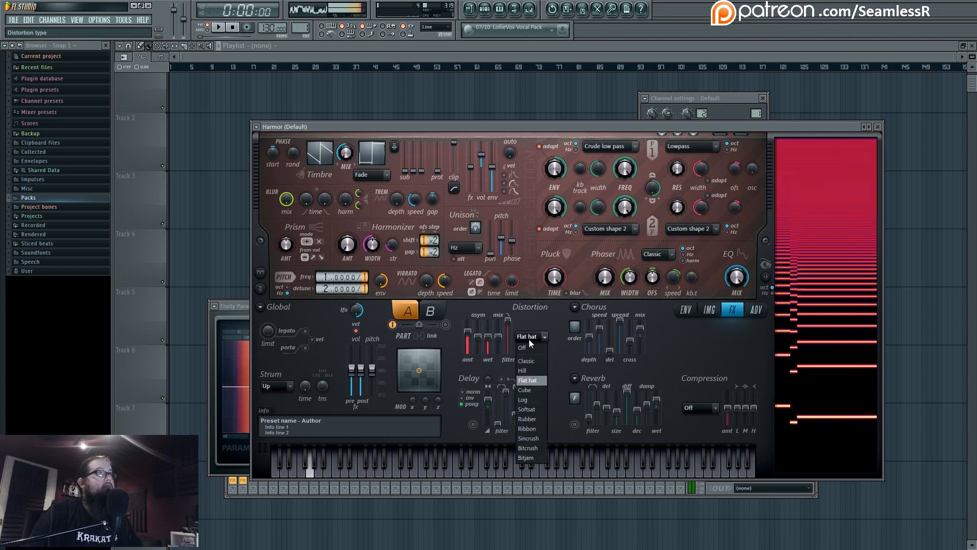
{"action": "left_click", "coordinate": [529, 367]}
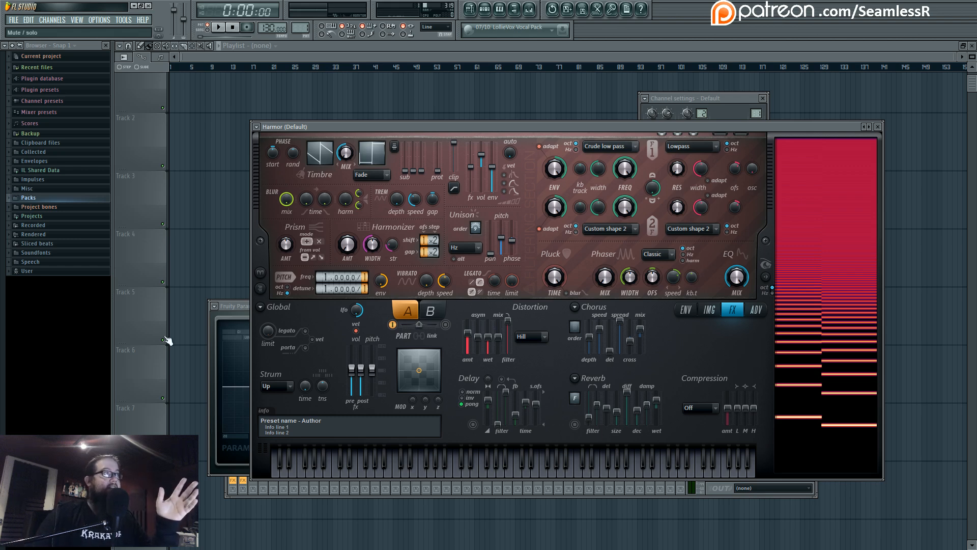
Step: Examine the Fruity Parametric EQ 2 display and its slot on mixer track Insert 1, and return to Harmor
{"action": "left_click", "coordinate": [246, 308]}
{"action": "left_click_drag", "start_coordinate": [246, 304], "coordinate": [334, 255]}
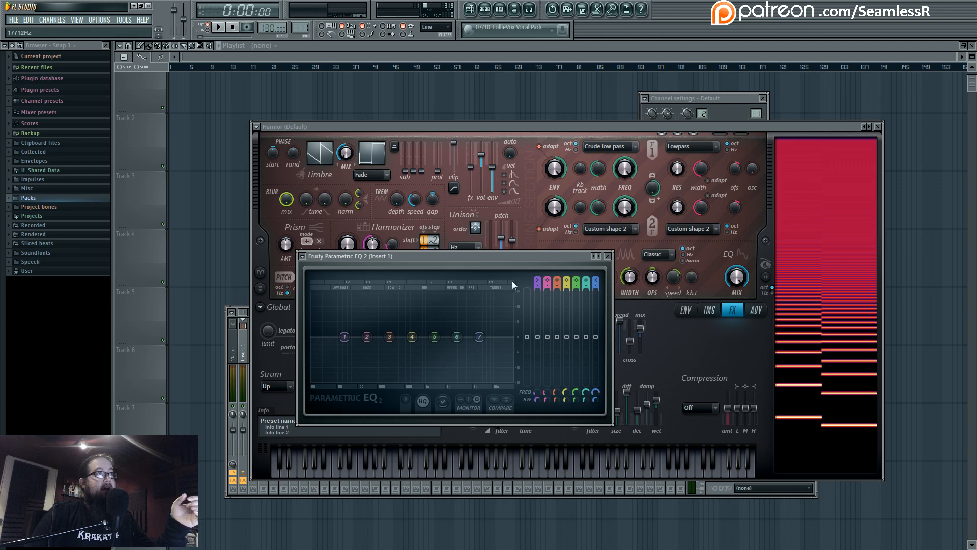
{"action": "left_click", "coordinate": [689, 351]}
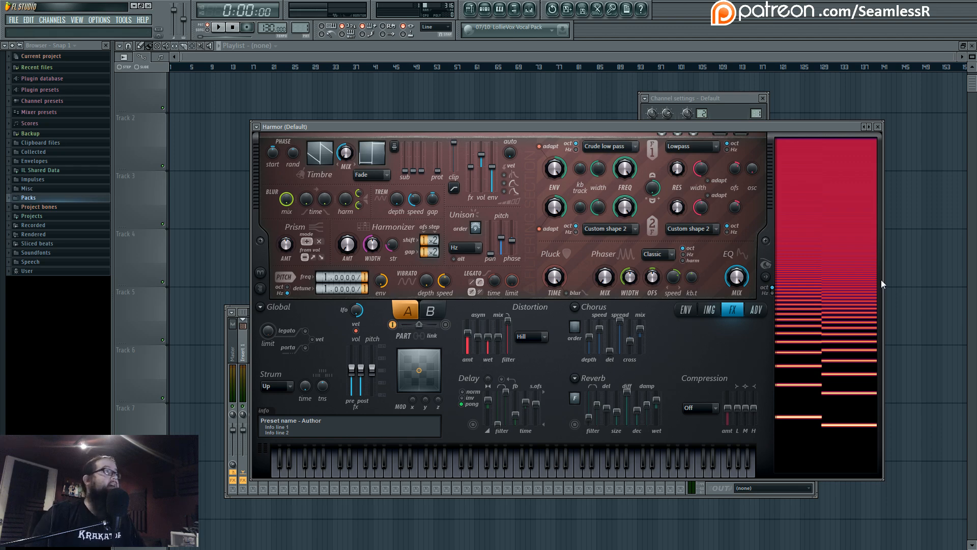
{"action": "left_click", "coordinate": [532, 10]}
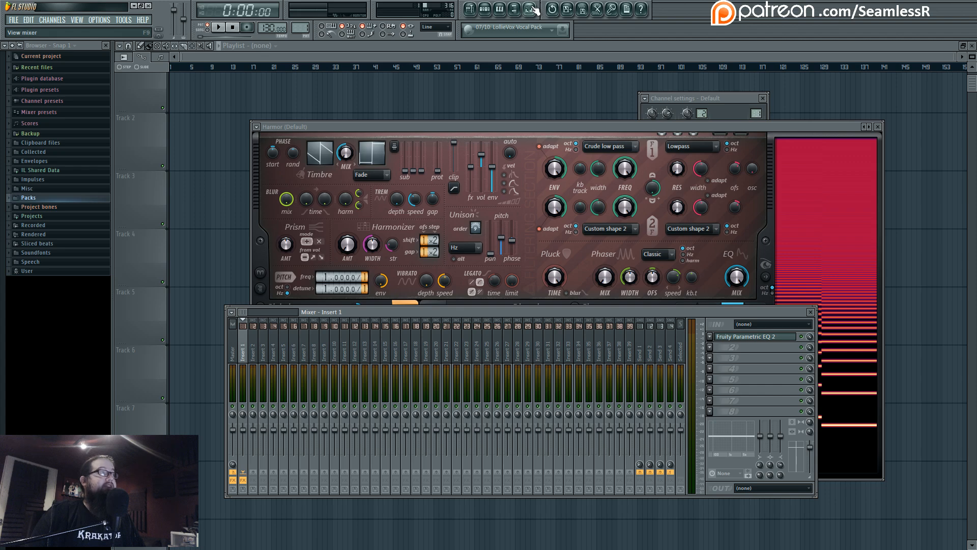
{"action": "left_click", "coordinate": [751, 338]}
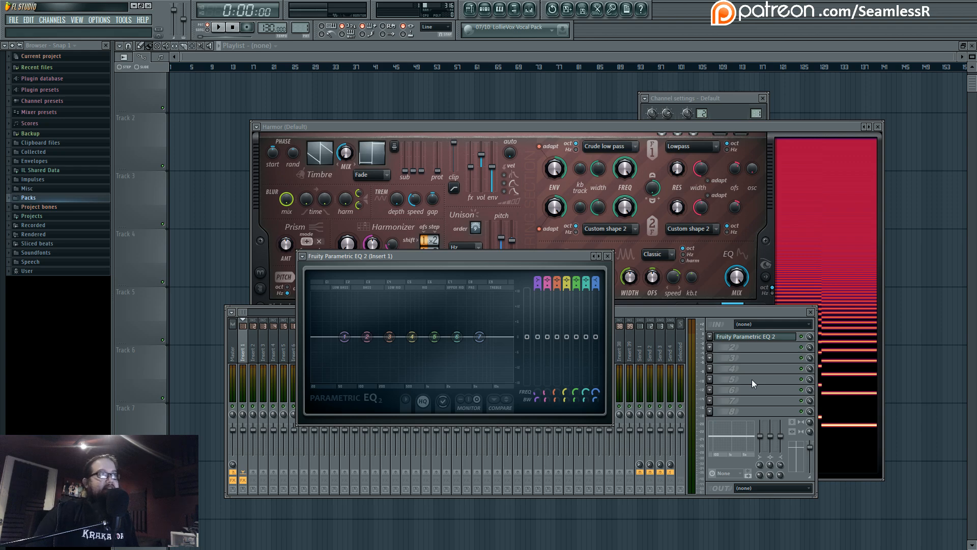
{"action": "left_click", "coordinate": [496, 127]}
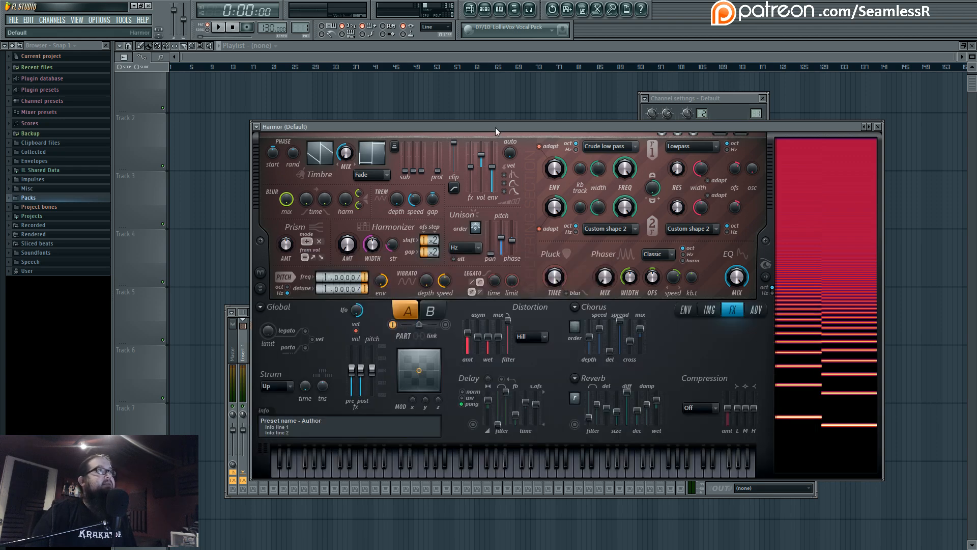